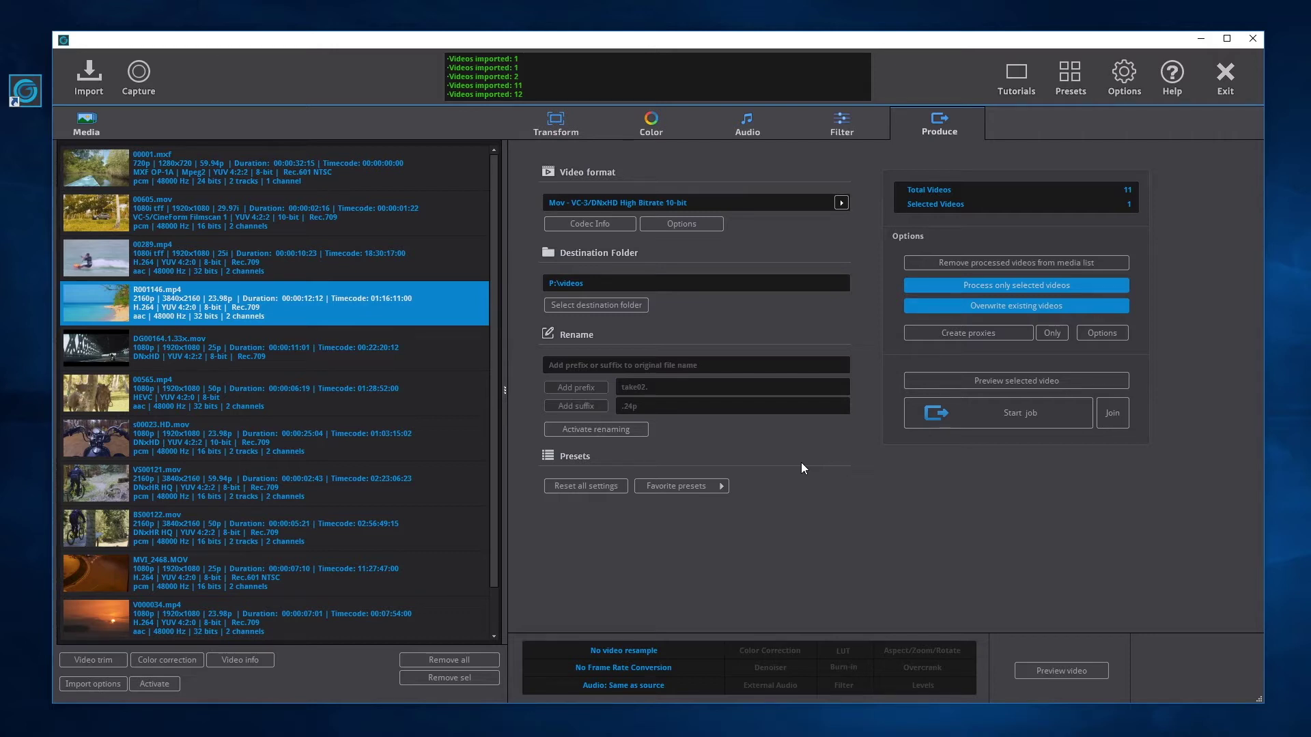
Select the s00023.HD.mov motorcycle clip in the media list
left_click(350, 438)
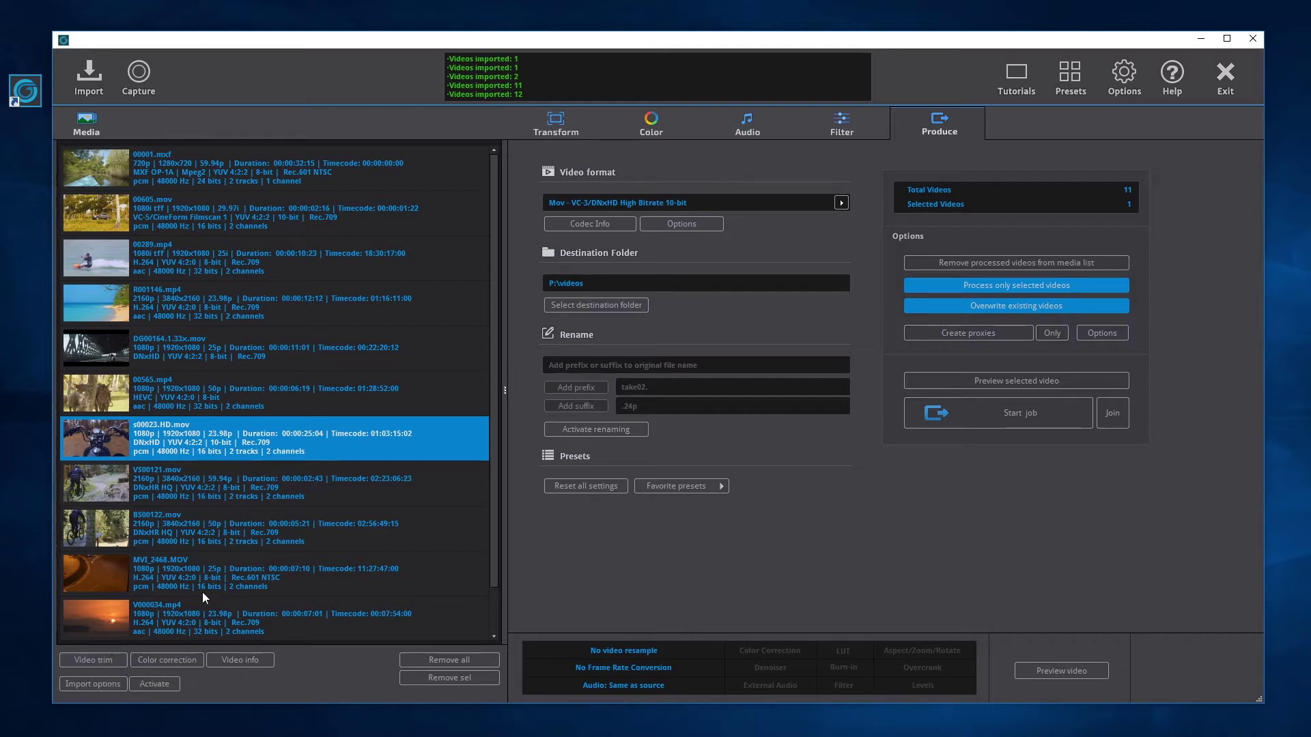
Open the clip for trimming, pause it at 00:00:01:16, then skip ahead and step two frames
double_click(417, 434)
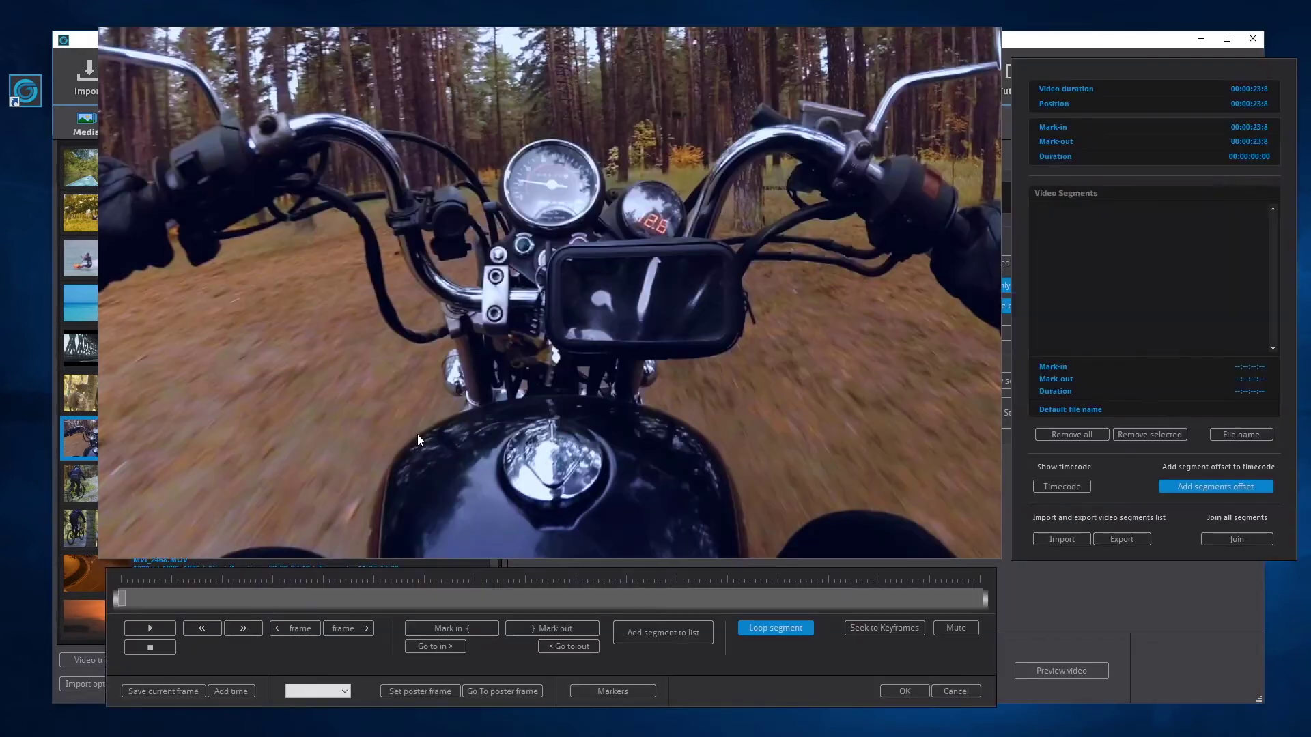
left_click(151, 628)
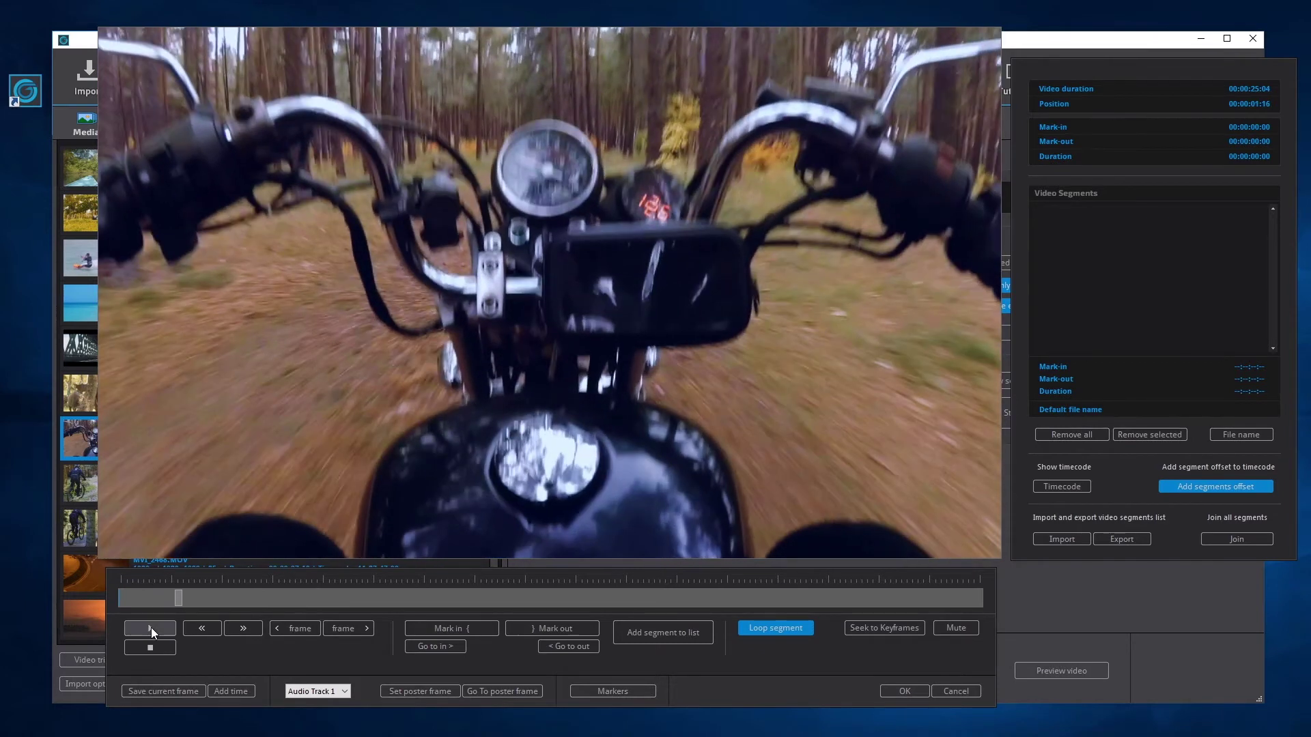
left_click(151, 627)
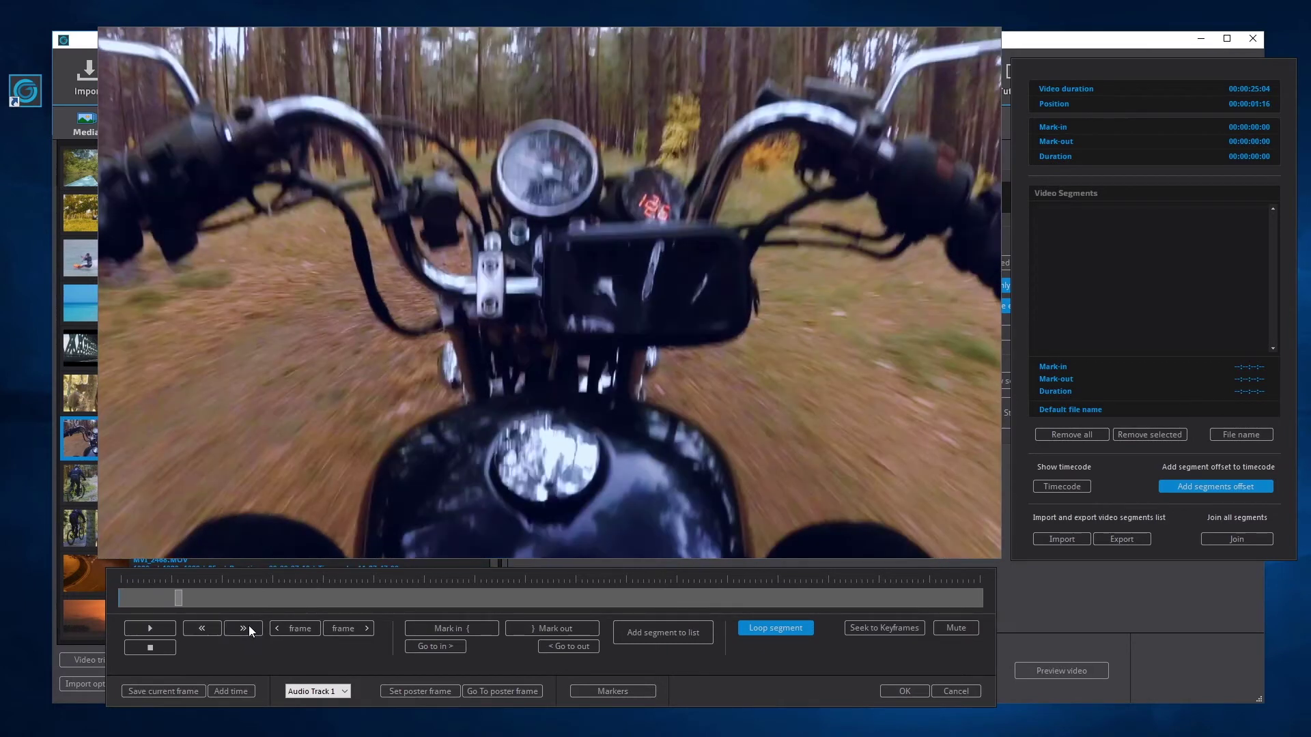
left_click(249, 626)
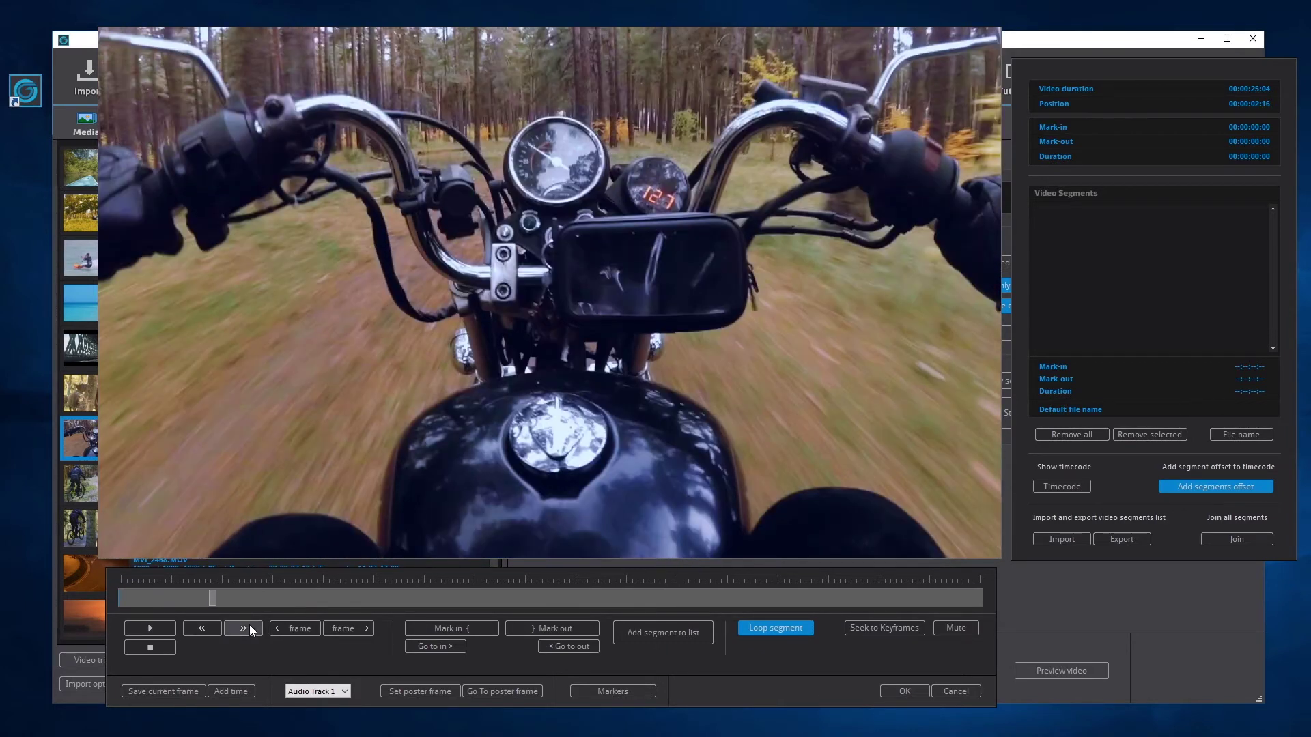
left_click(301, 622)
left_click(301, 621)
left_click(302, 622)
left_click(352, 627)
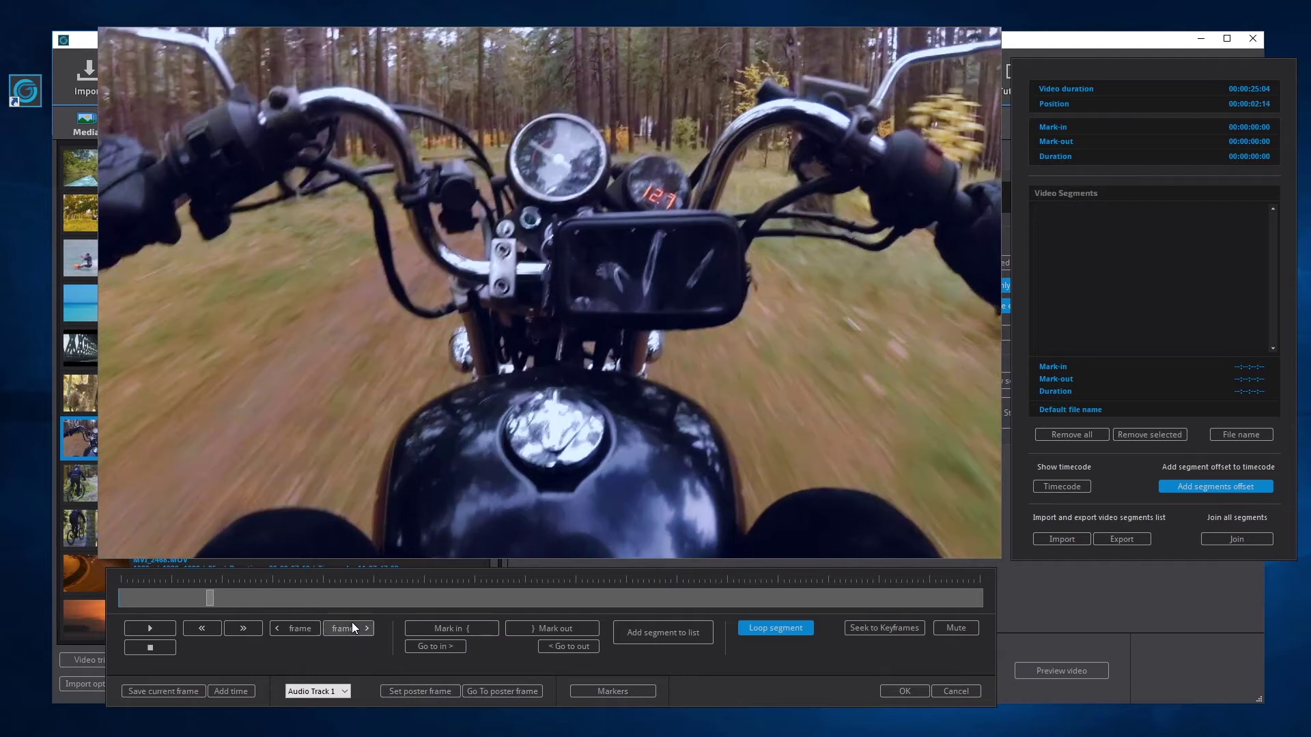
left_click(352, 626)
left_click(352, 628)
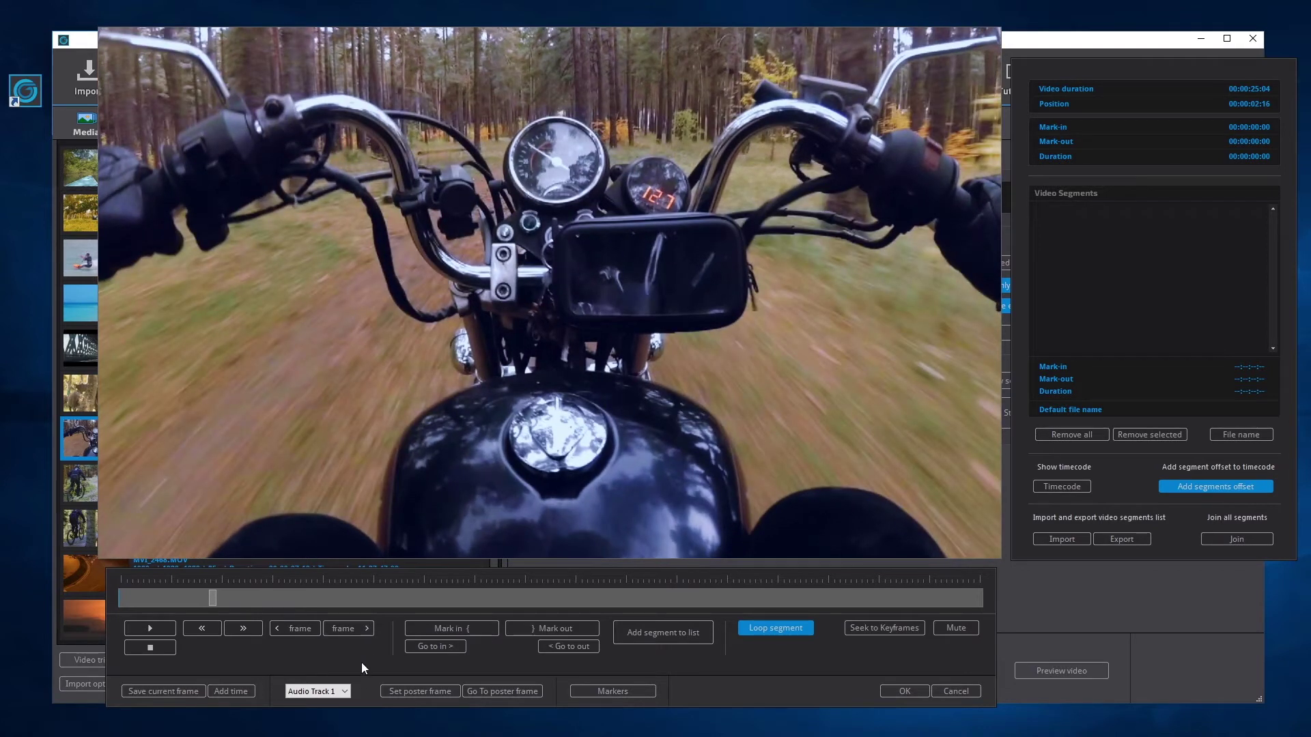
Select Audio Track 2 for the clip and enable Seek to Keyframes
left_click(342, 690)
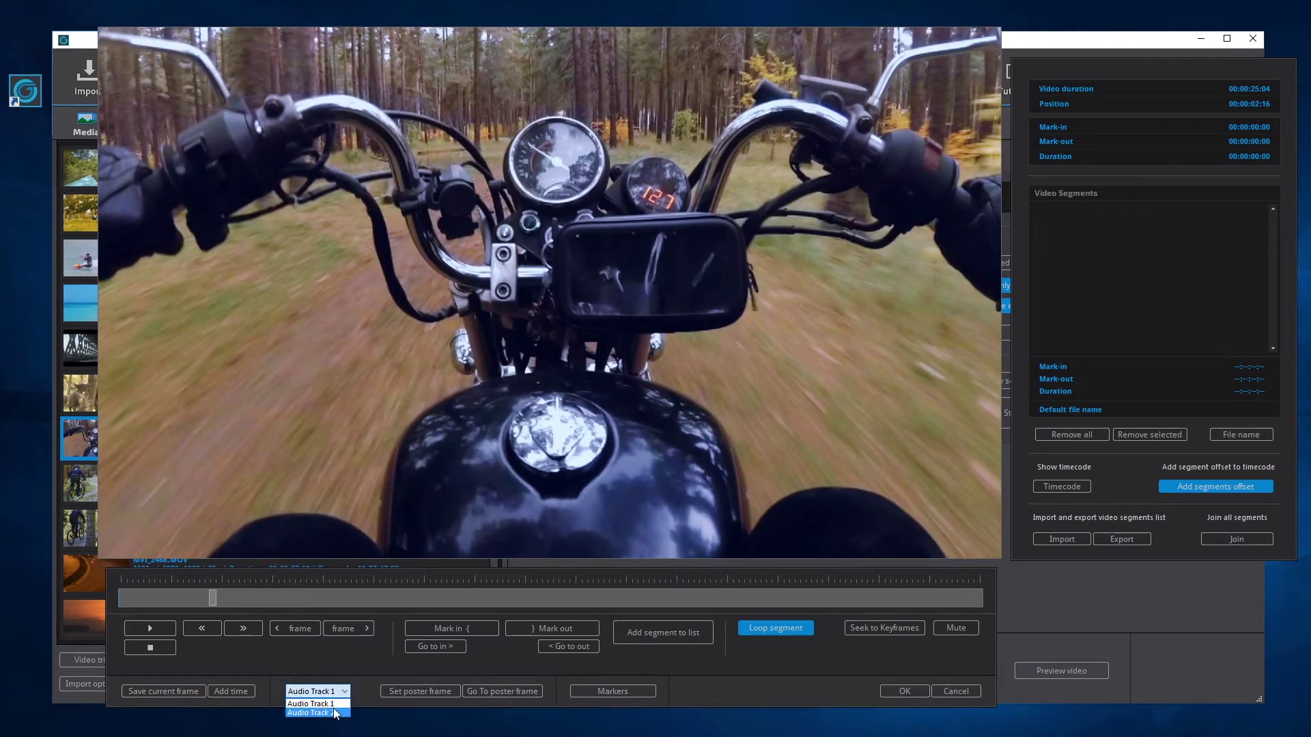
left_click(335, 712)
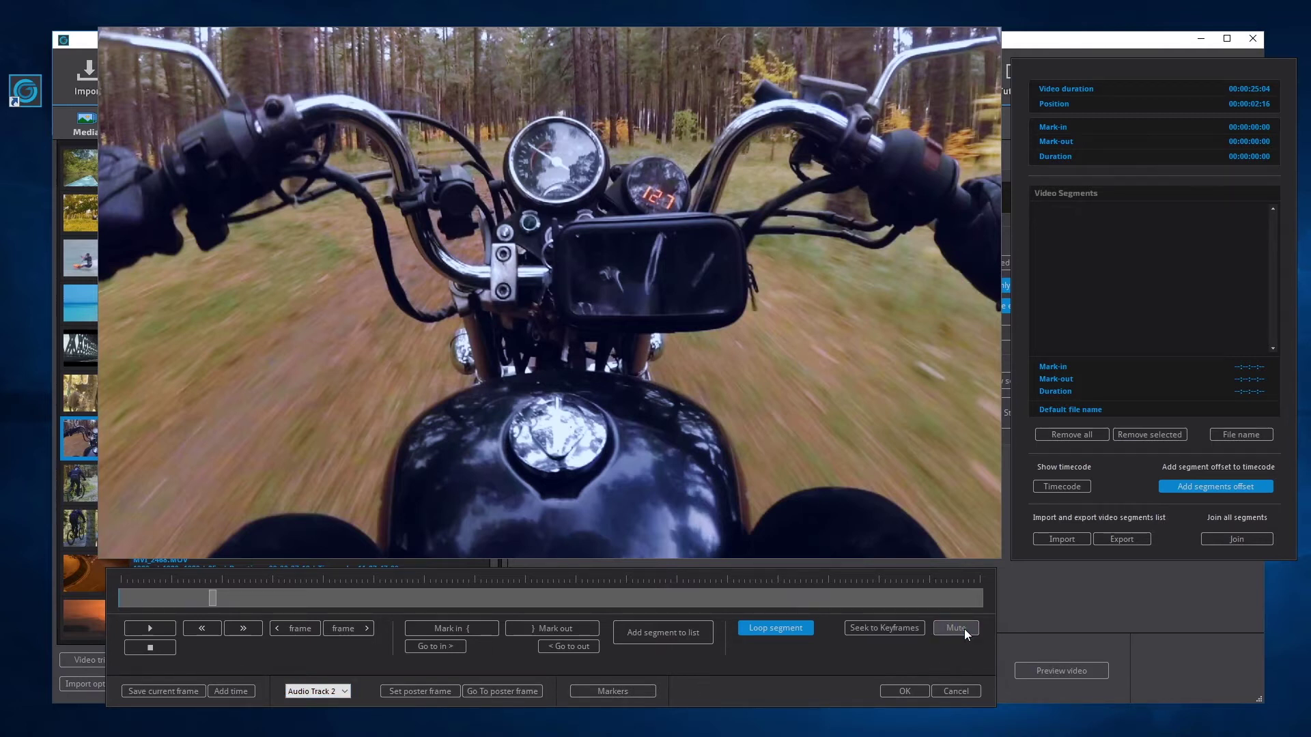
left_click(869, 627)
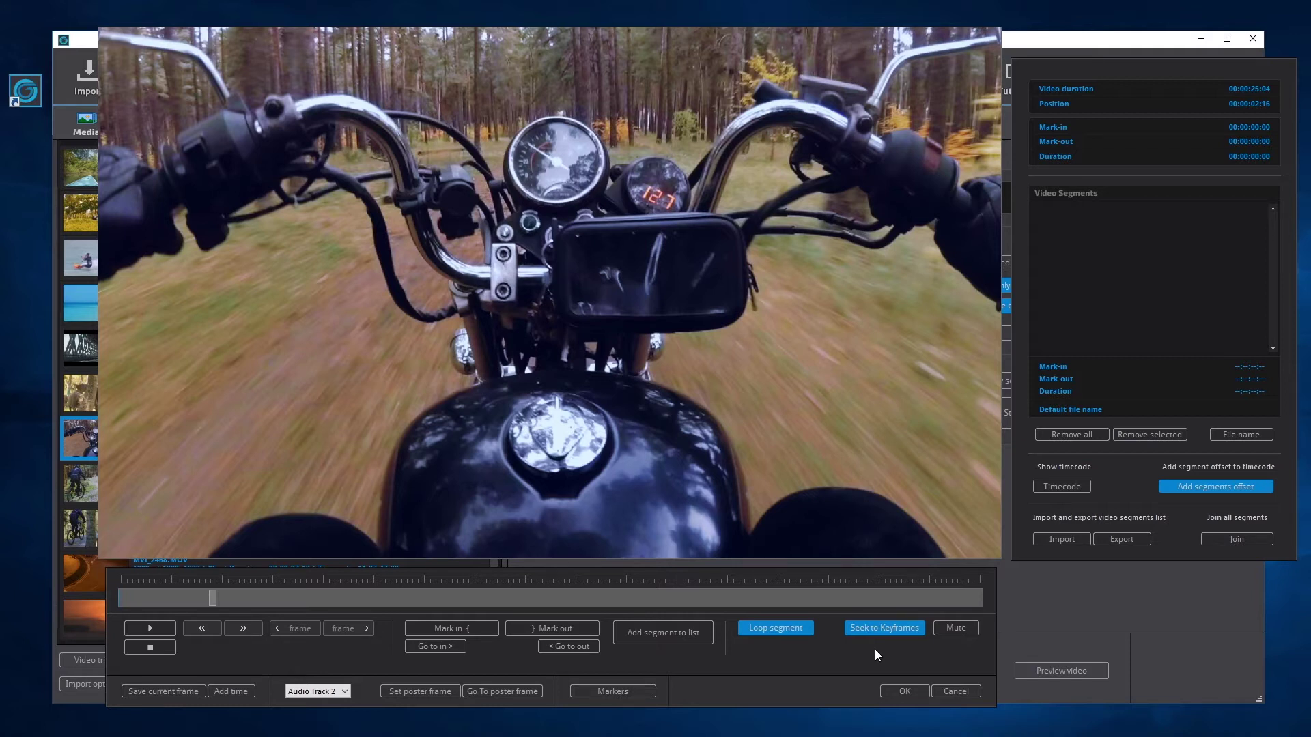
Turn off keyframe-only seeking, scrub to 00:00:07:14, then return to the 00:00:03:08 poster frame
left_click_drag(181, 599, 240, 607)
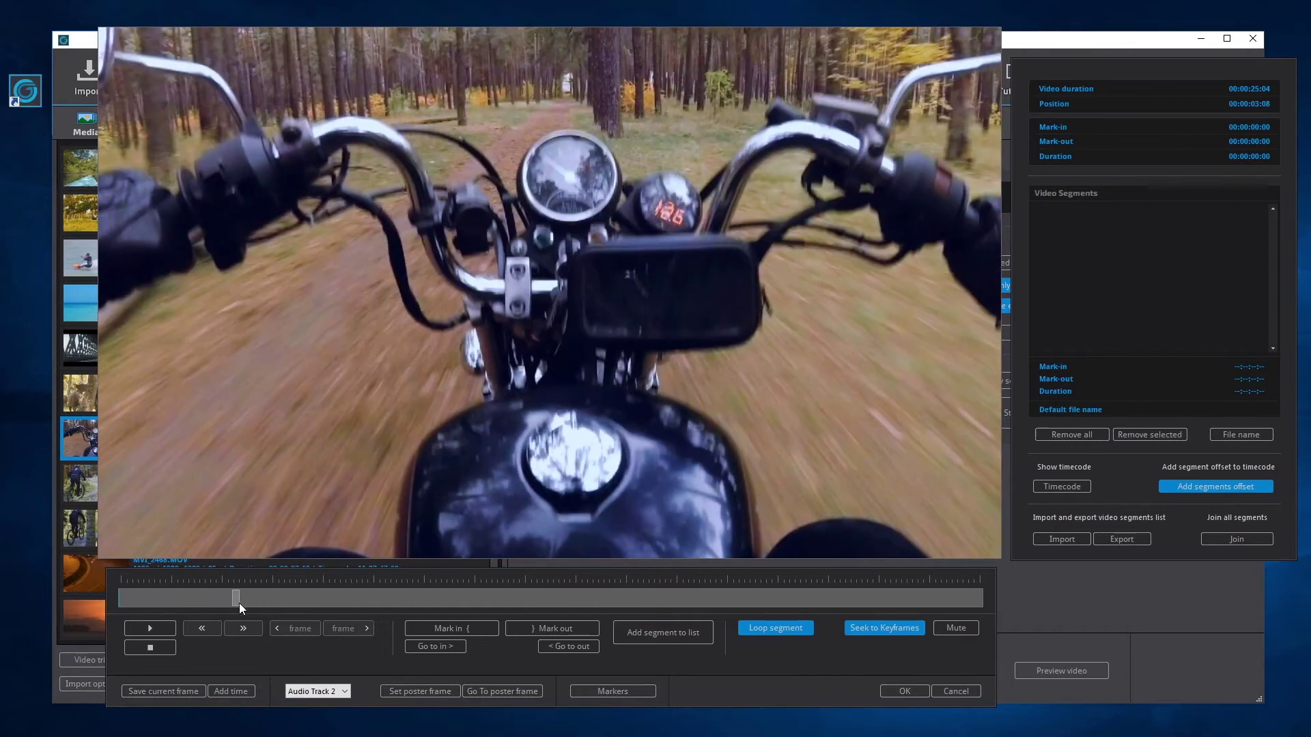
left_click(889, 629)
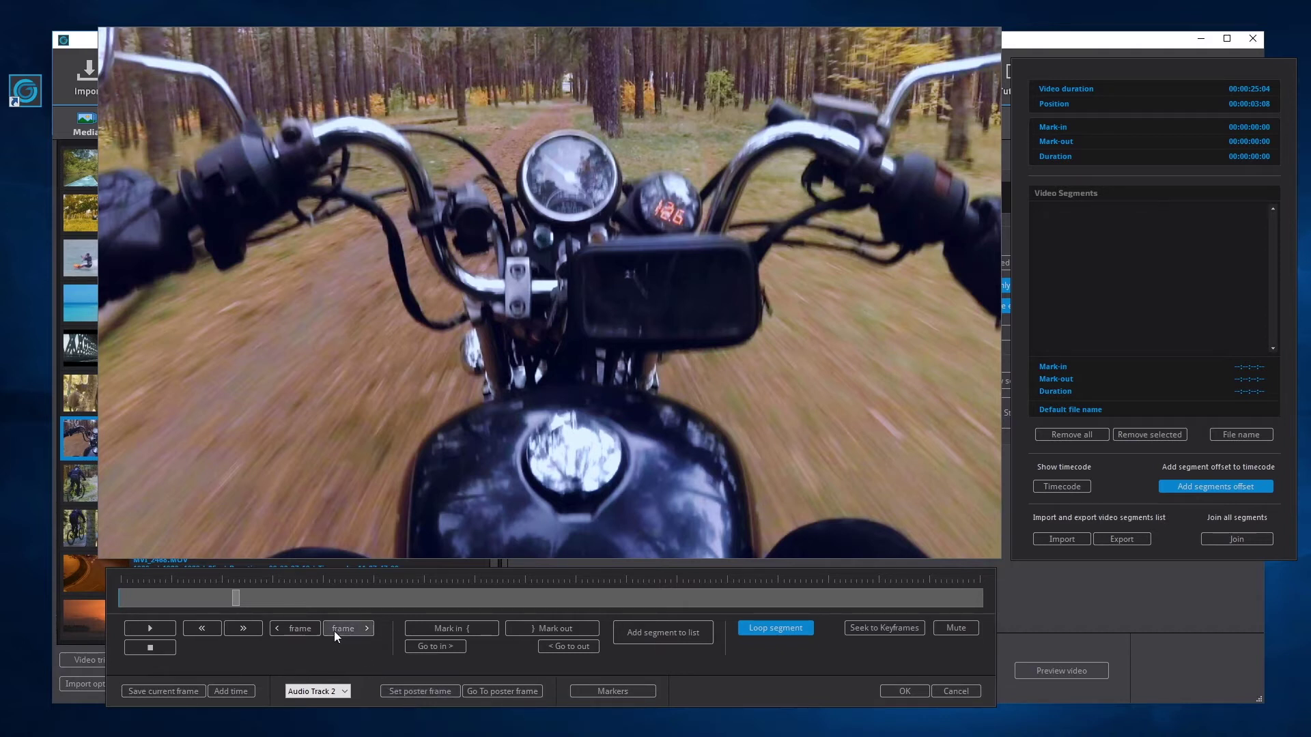
left_click_drag(289, 604, 380, 599)
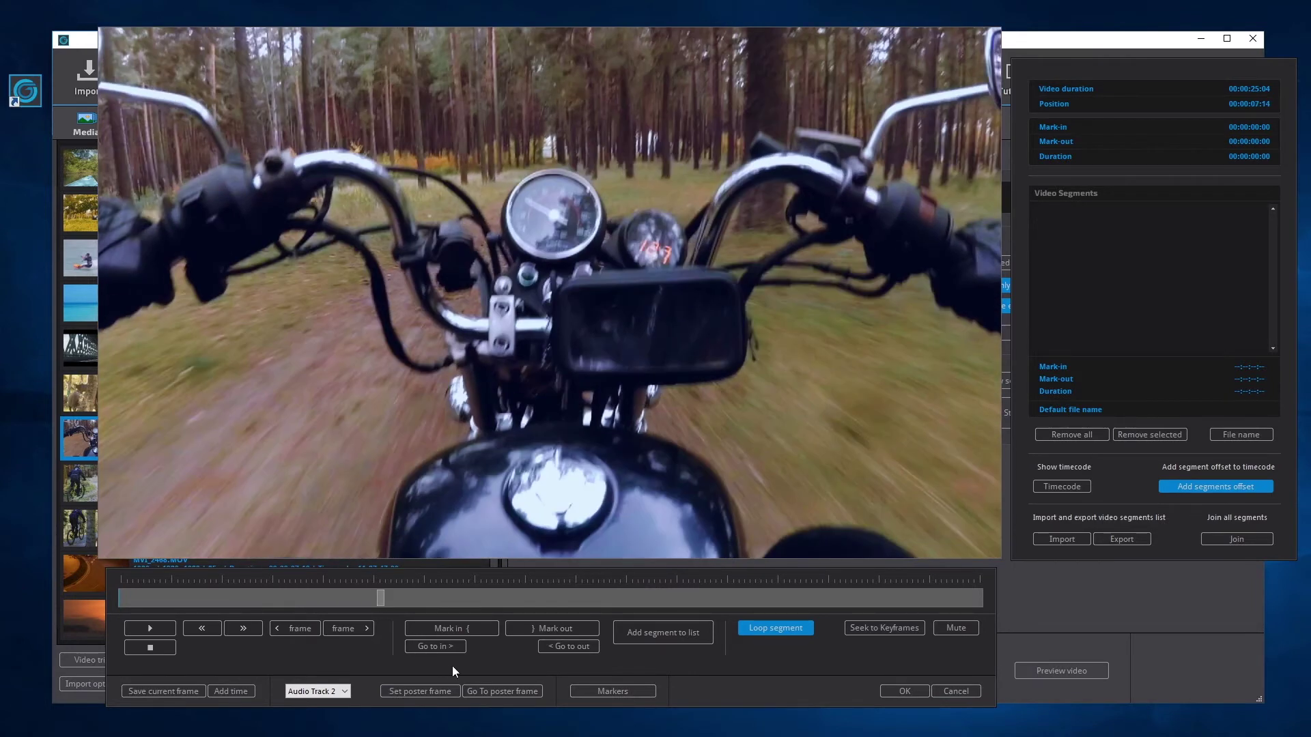
left_click(506, 691)
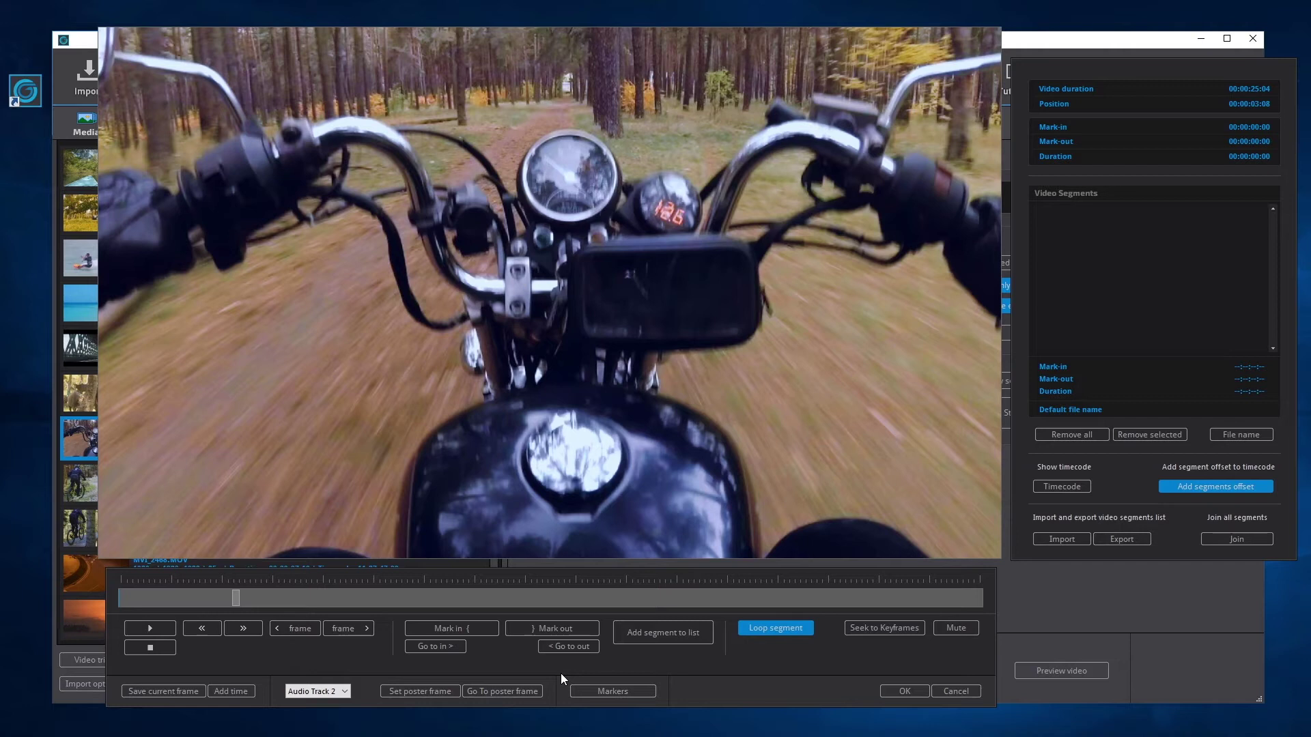
Open and close the Markers panel, then move the scrubber back to 00:00:00:23
left_click(612, 691)
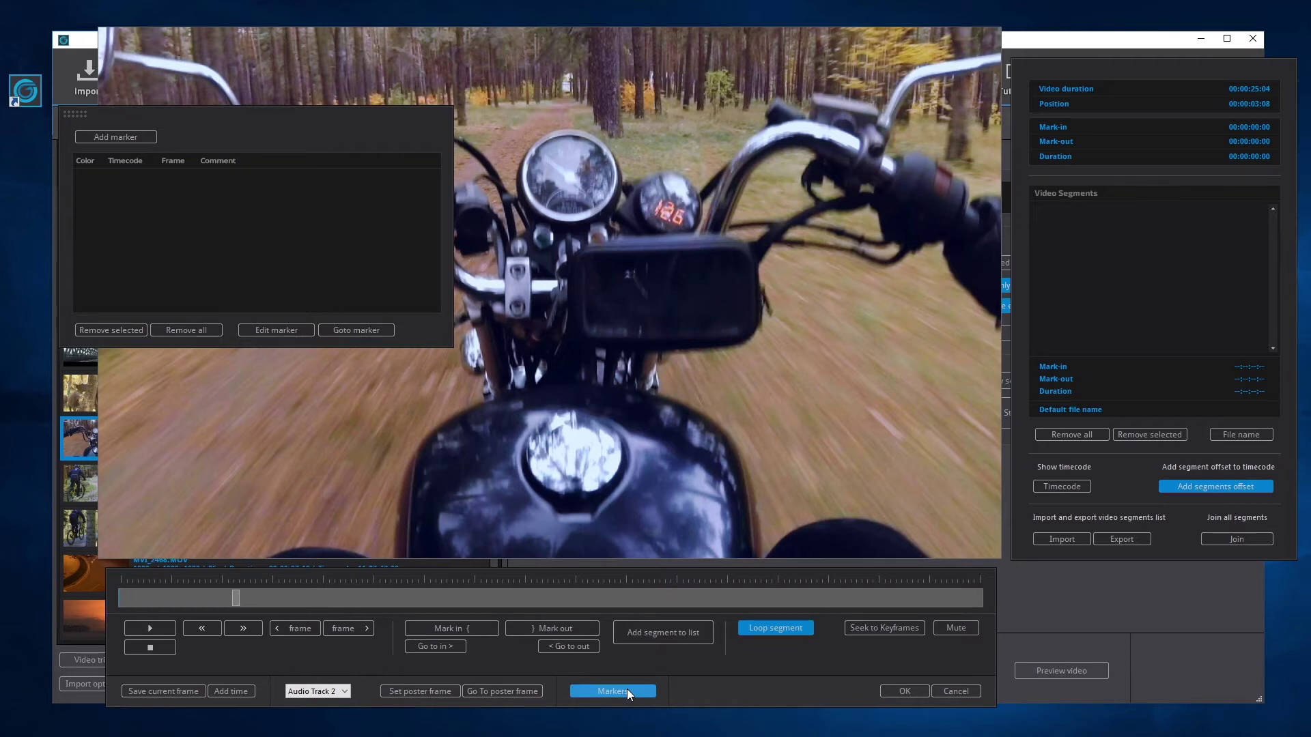
left_click(627, 691)
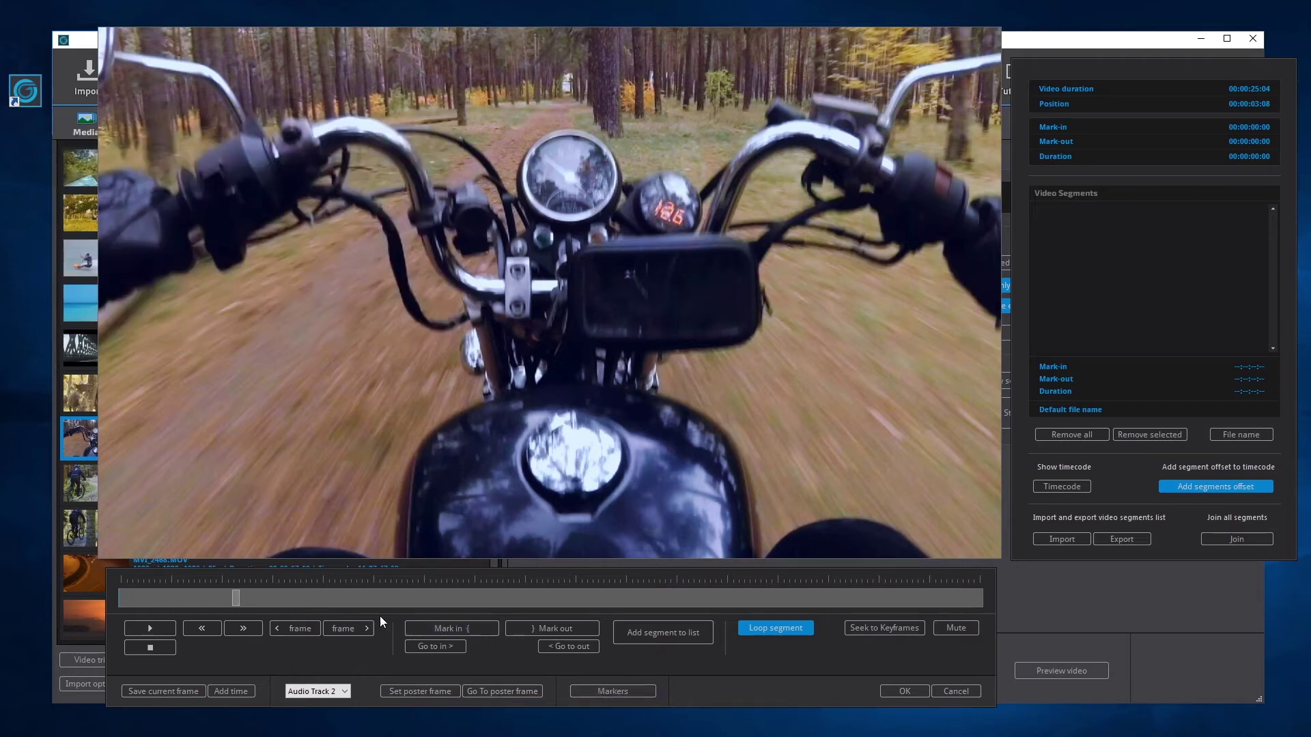
left_click_drag(235, 601, 266, 598)
Mark 00:00:00:23 to 00:00:04:06, add it as the first segment, and review it
left_click(442, 624)
left_click(542, 624)
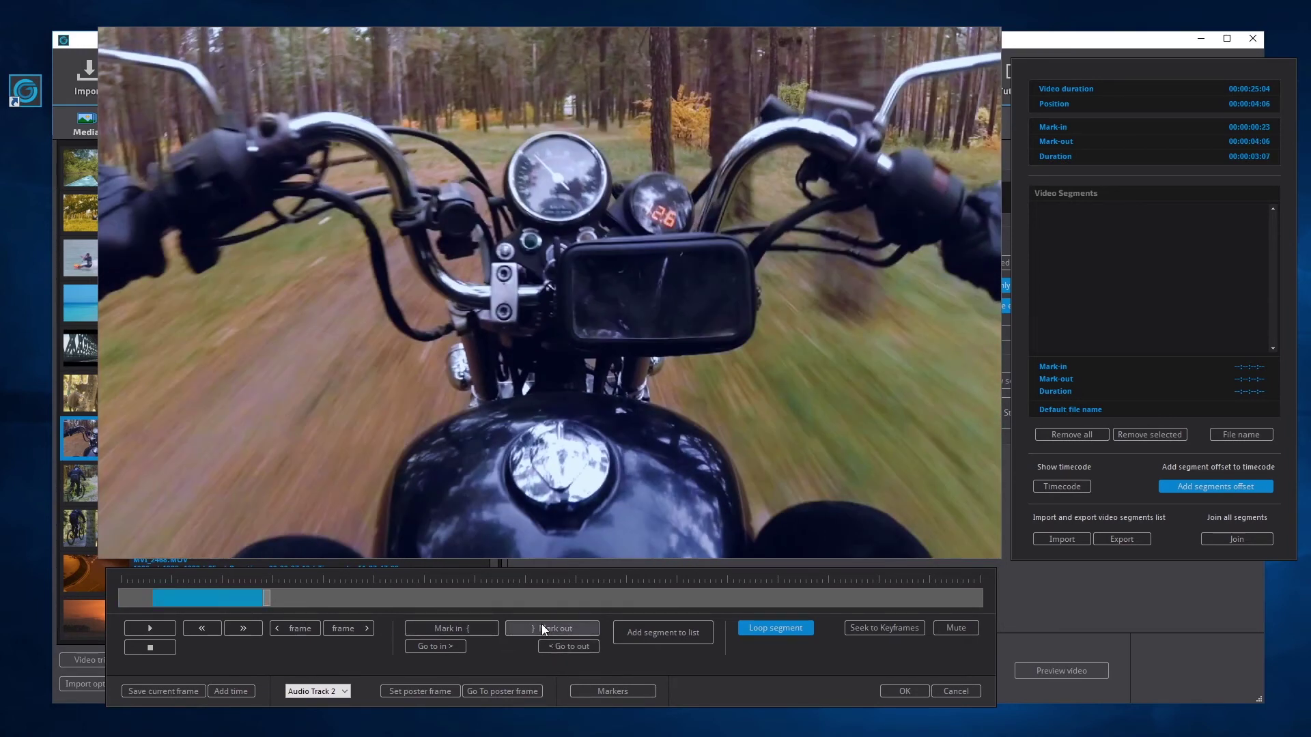
left_click(671, 630)
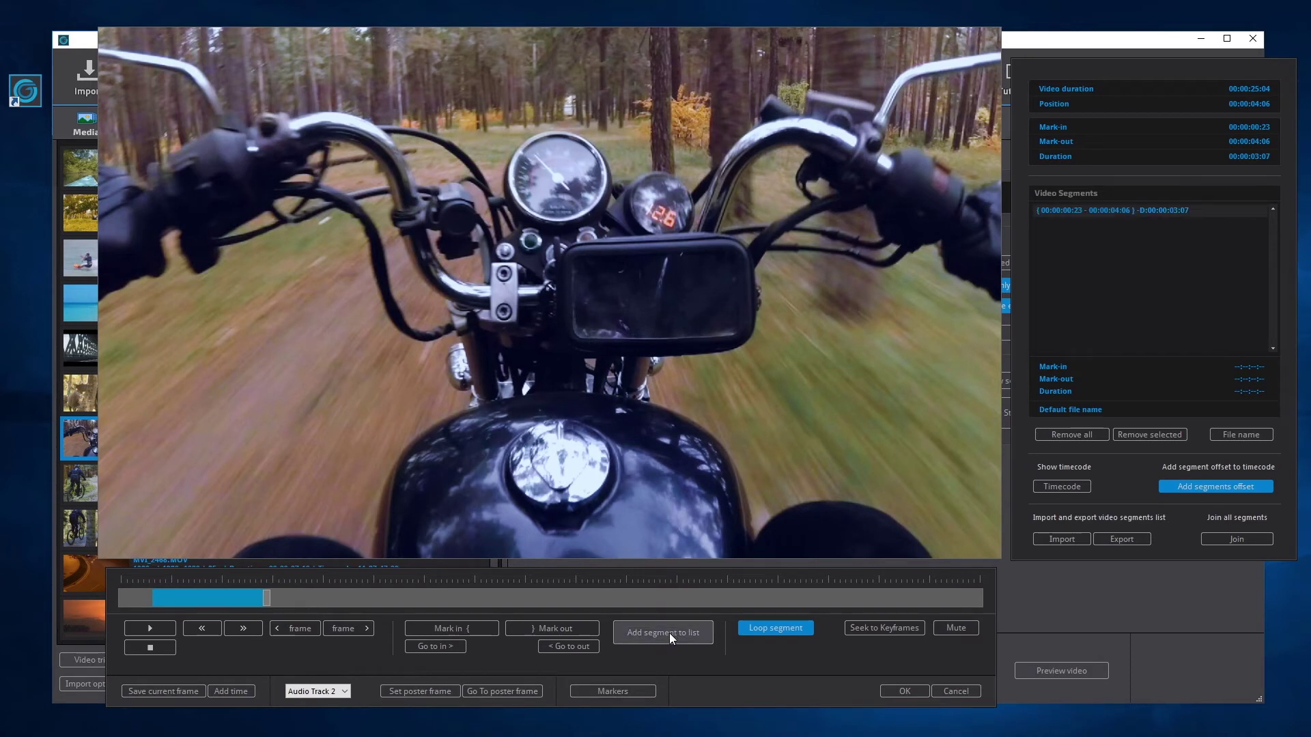
left_click(1094, 211)
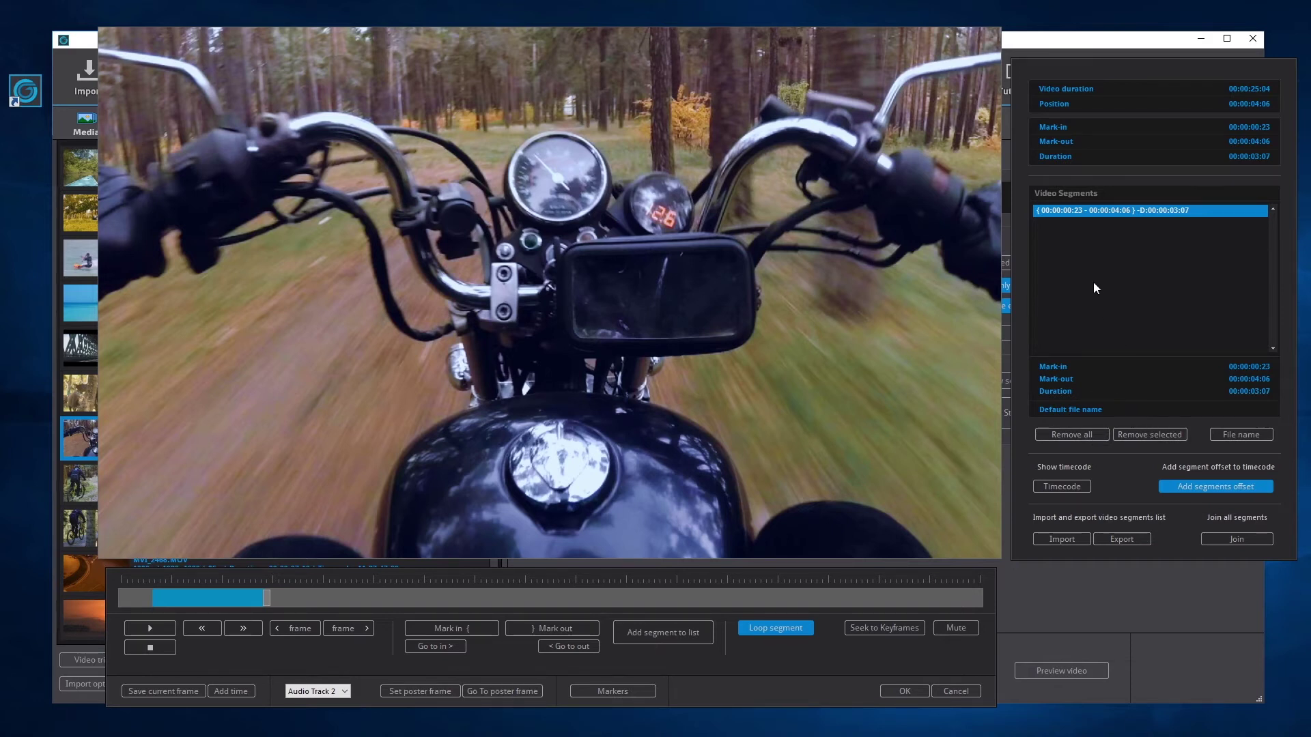
Add segments 00:00:07:00–00:00:11:01 and 00:00:15:05–00:00:19:05 to the list
left_click_drag(254, 593, 497, 597)
left_click(427, 628)
left_click(524, 629)
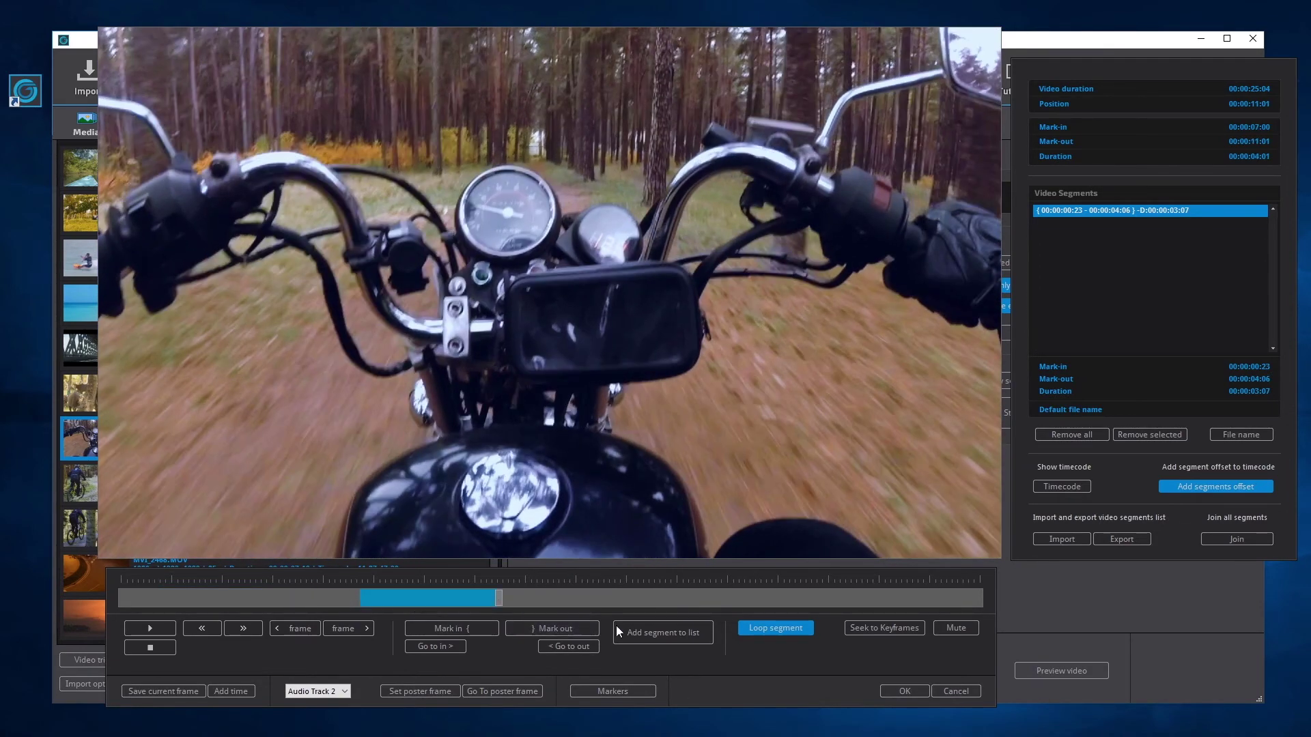
left_click(619, 632)
left_click_drag(597, 598, 777, 598)
left_click(481, 628)
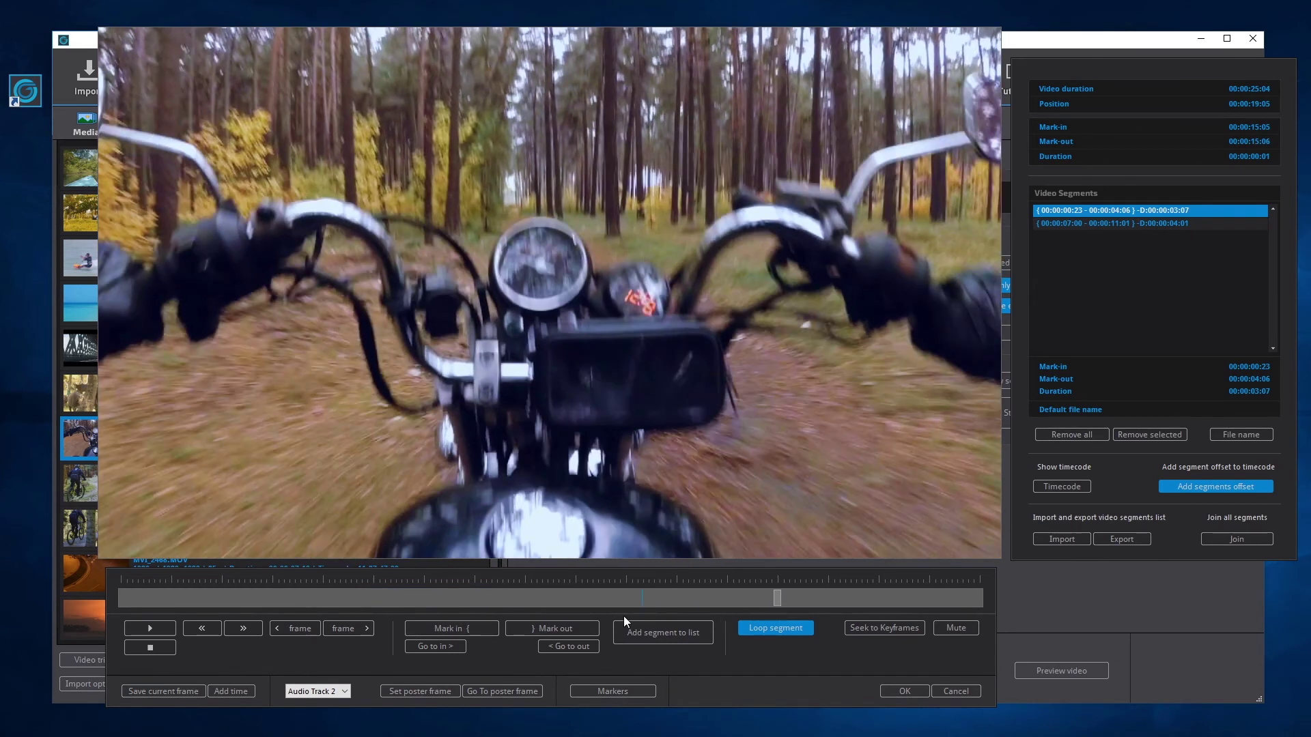
left_click(559, 626)
left_click(643, 630)
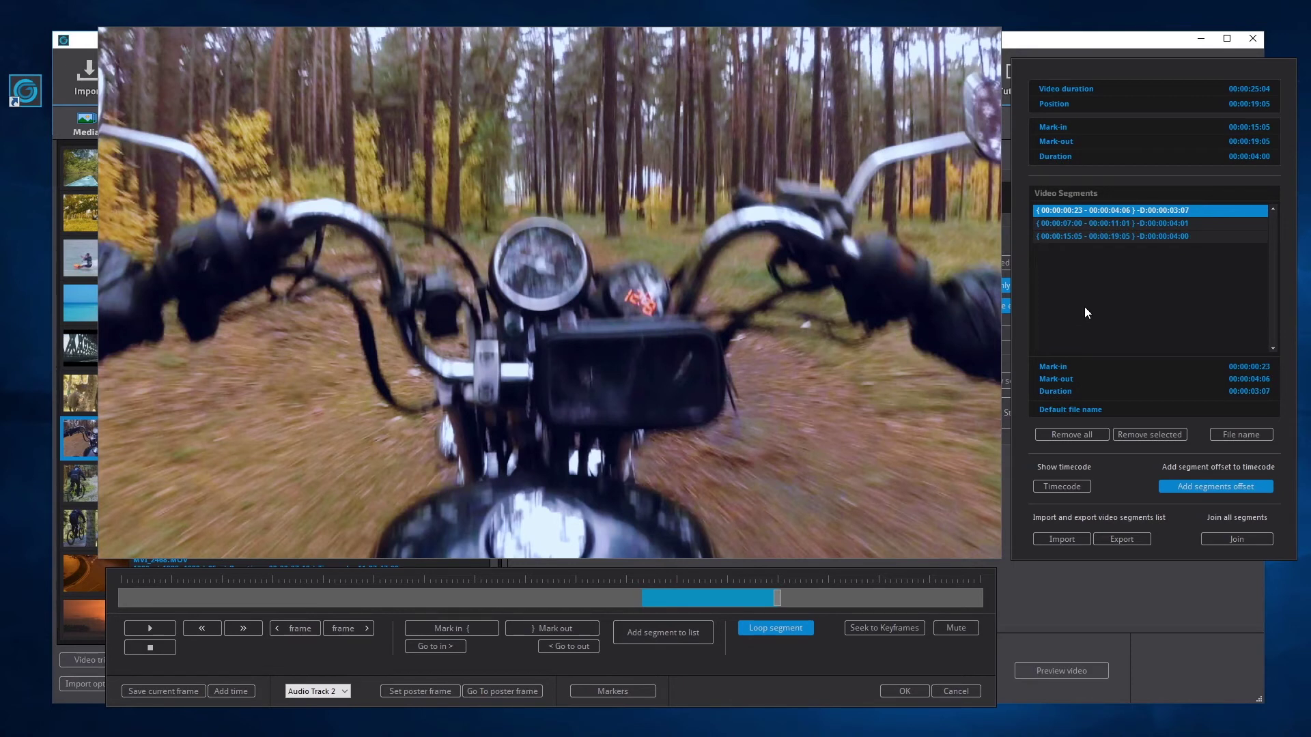
Preview the 07:00–11:01 and 15:05–19:05 segments, then return to 00:23–04:06
left_click(1085, 225)
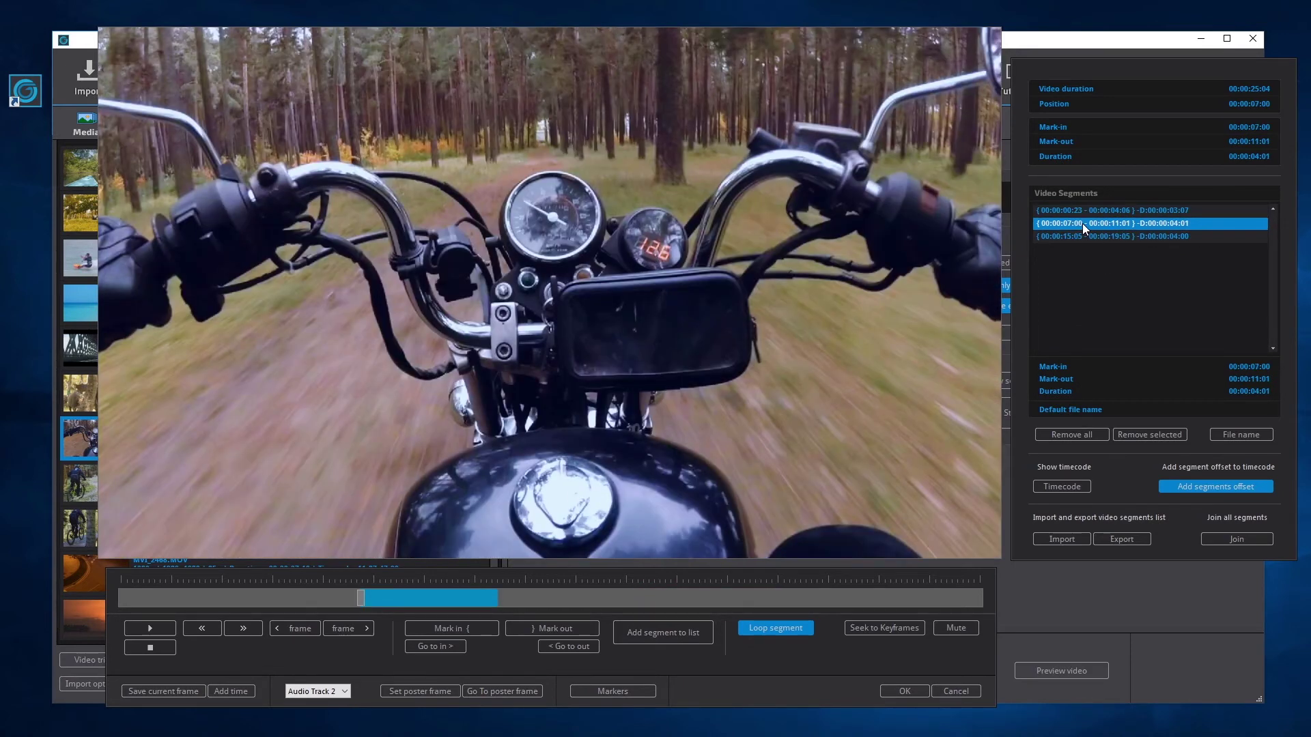
left_click(1082, 234)
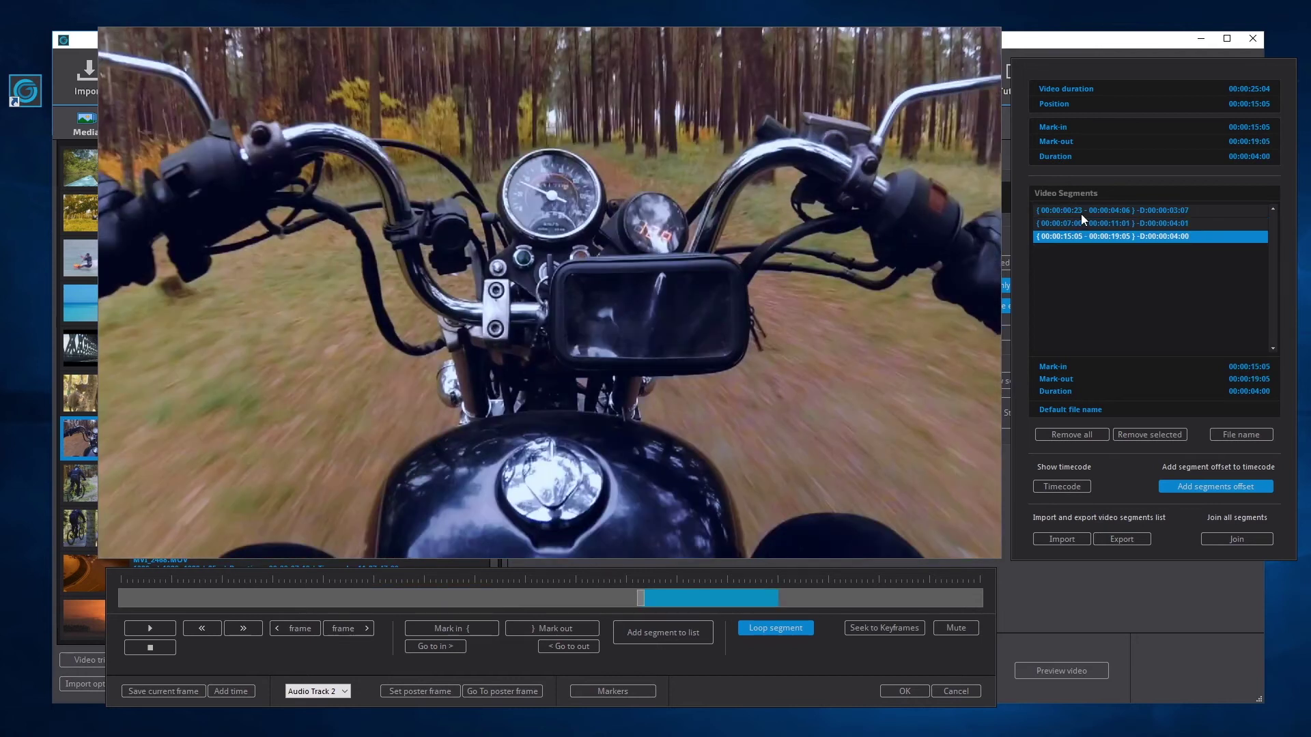
left_click(1081, 214)
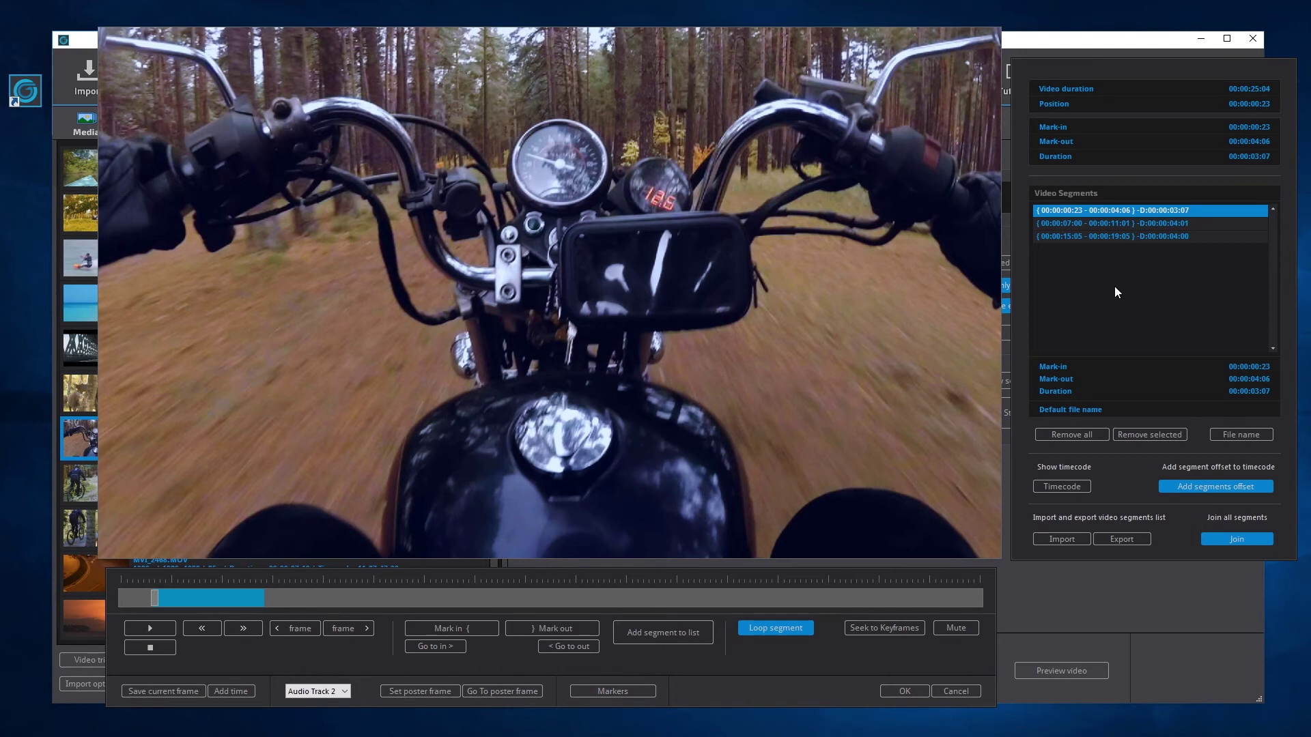
Put 15:05–19:05 first in the segment list, then open File name for 07:00–11:01
mouse_move(1097, 221)
left_mouse_down()
mouse_move(1101, 242)
mouse_move(1105, 227)
left_mouse_up()
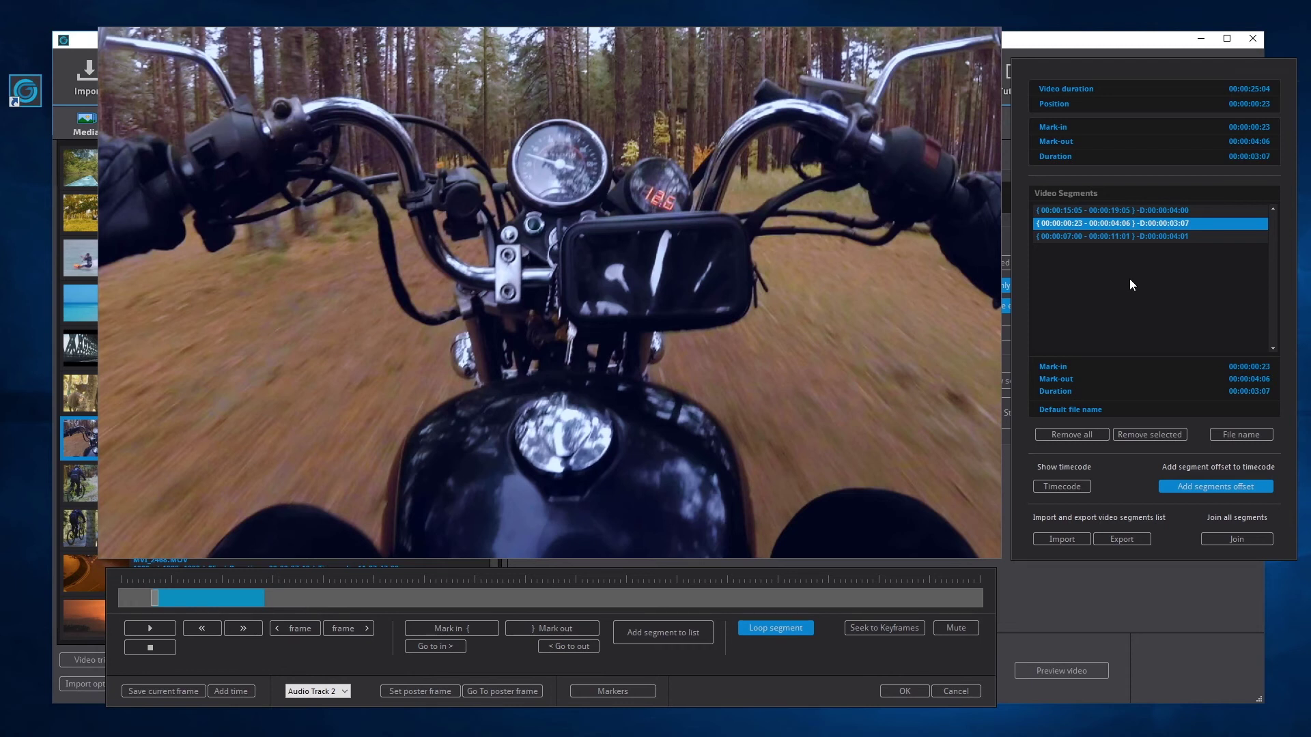
left_click(1082, 237)
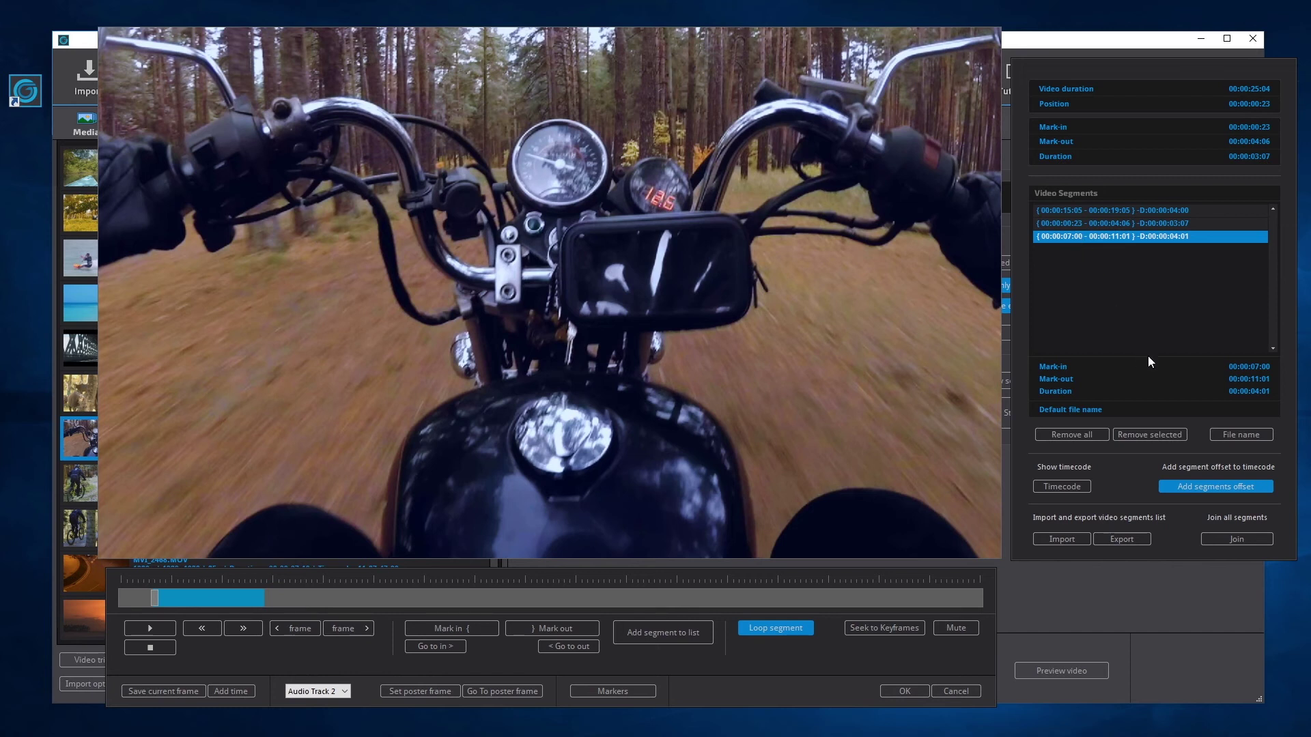
left_click(1219, 435)
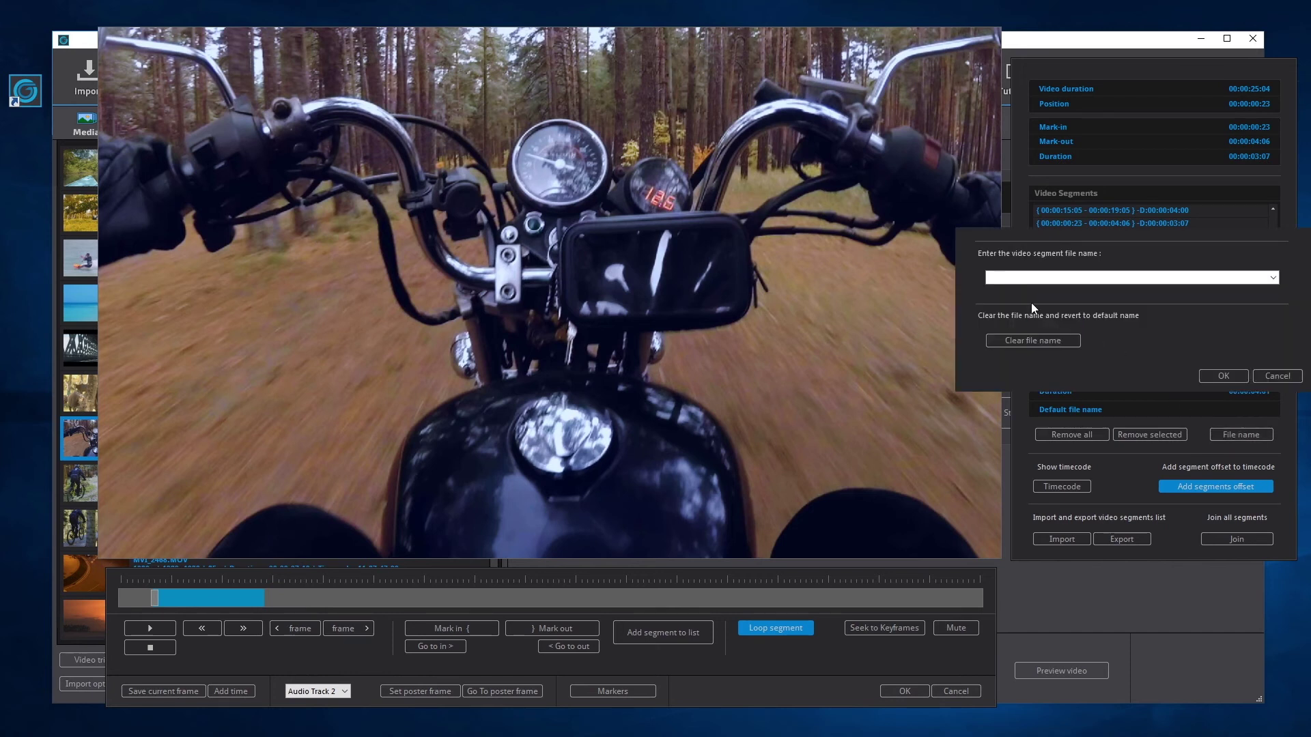
Name the 07:00–11:01 segment's file s32, then select the 00:23–04:06 row
left_click(1007, 276)
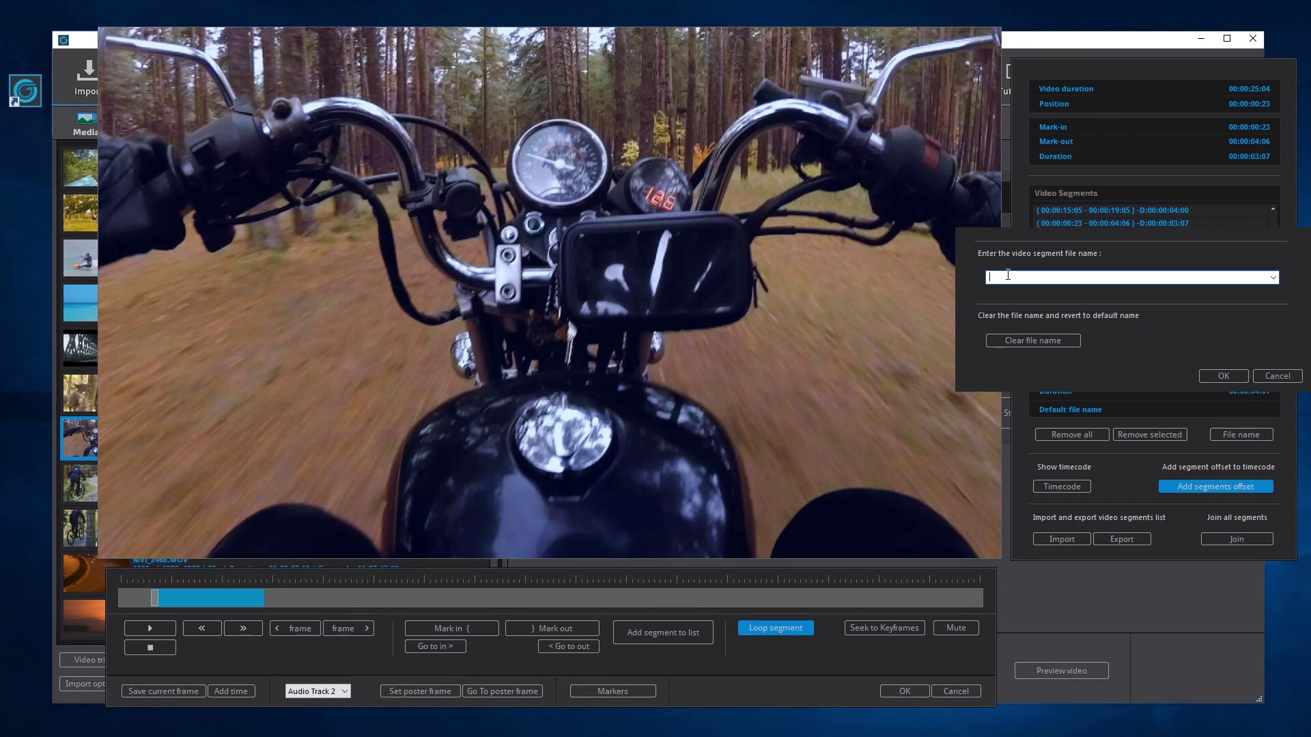
type("s32")
left_click(1221, 378)
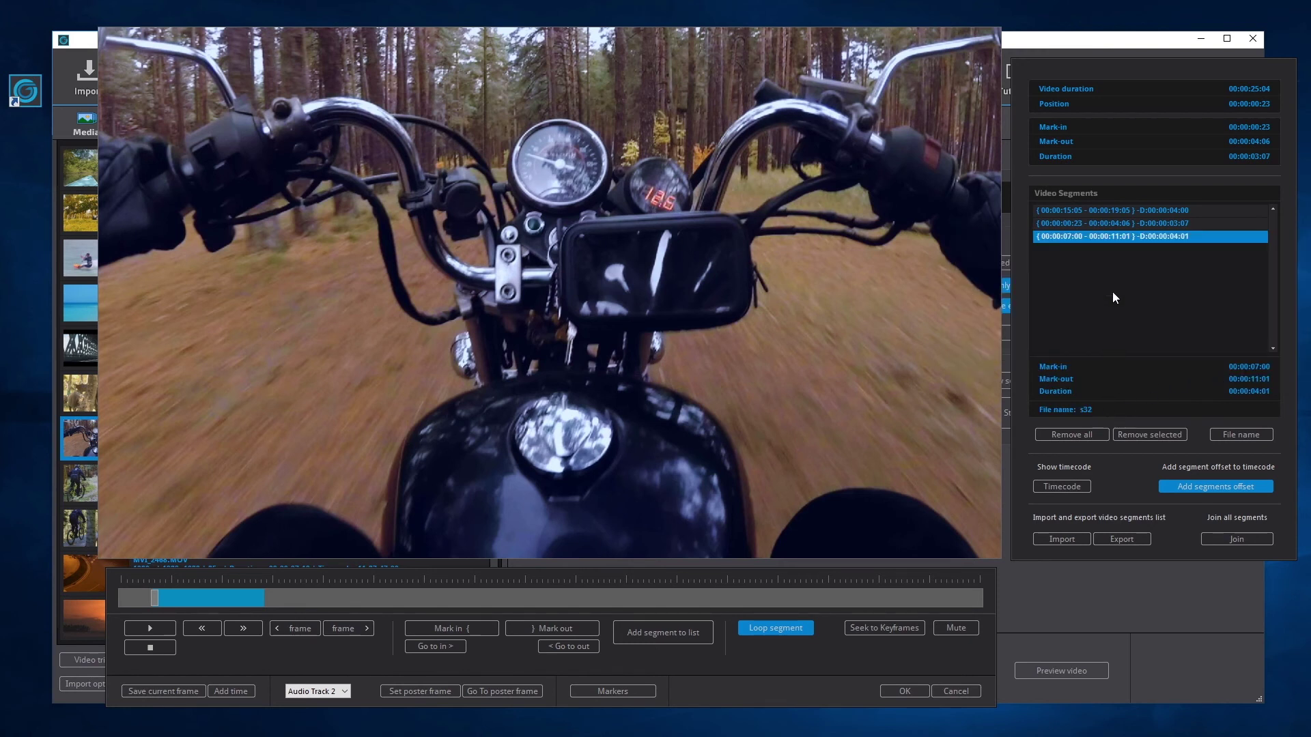
left_click(1114, 222)
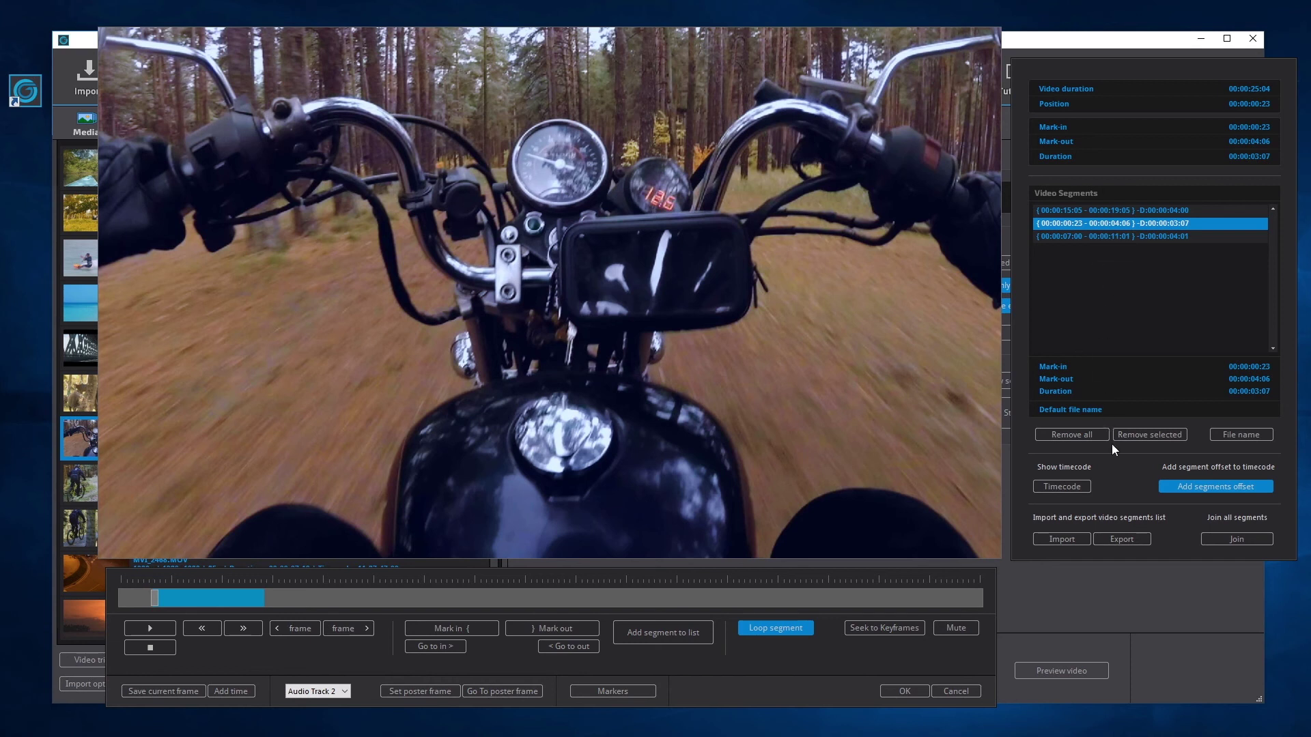
left_click(1076, 486)
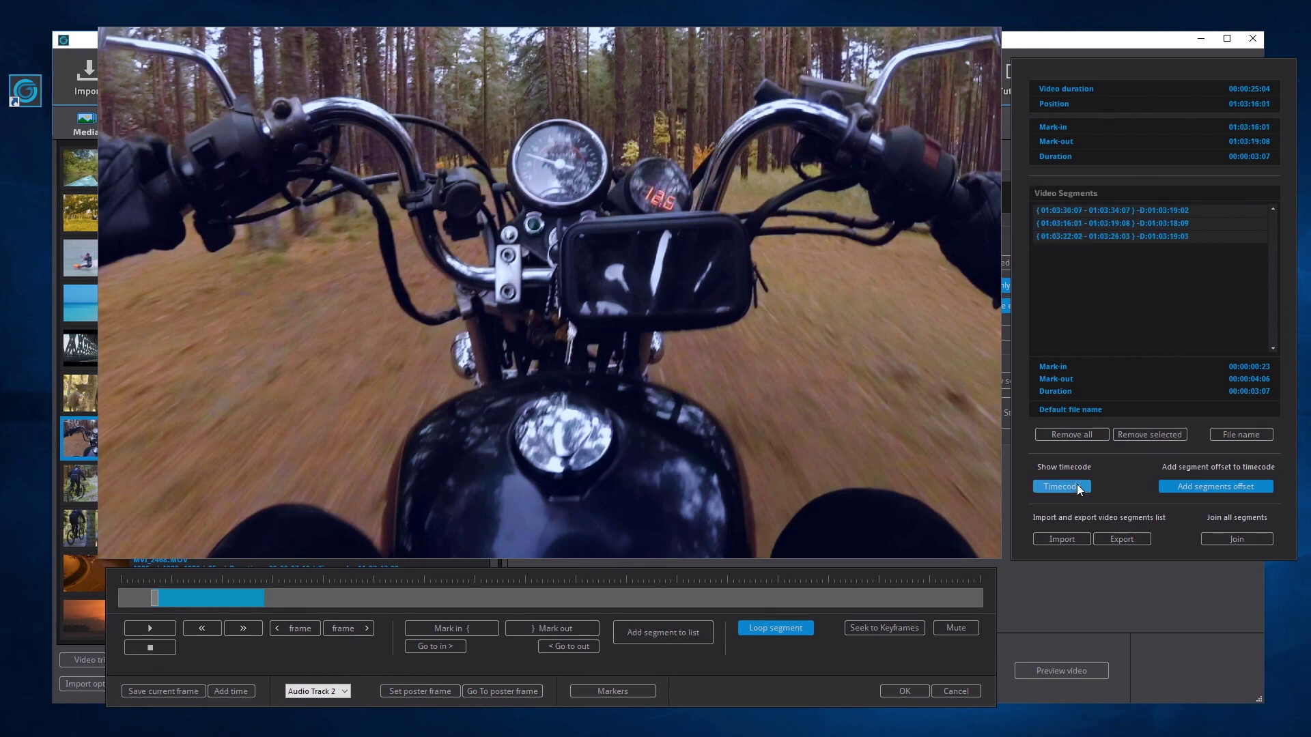
left_click(1077, 485)
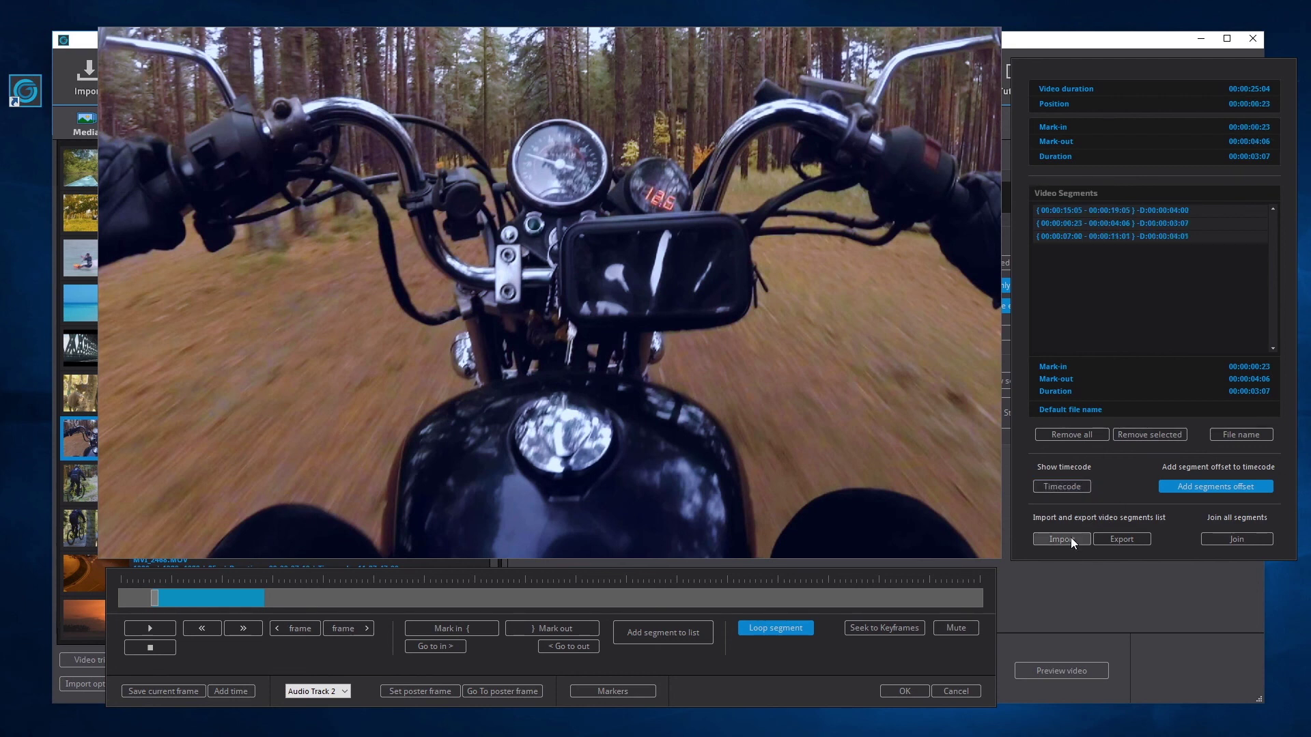